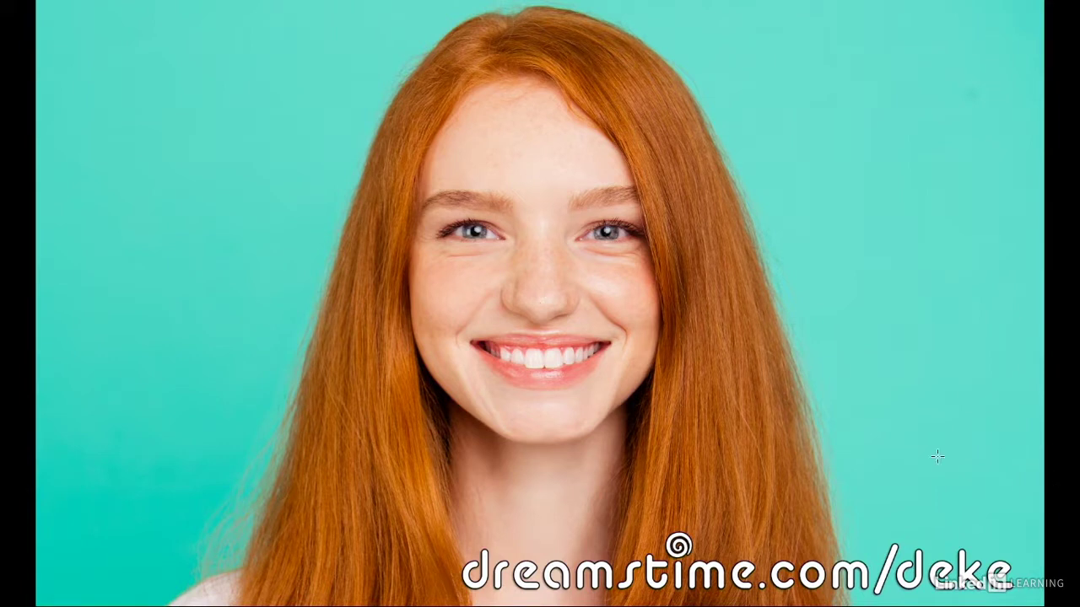
# Zoom in on the woman's smile and return from full-screen mode to the standard screen mode.
pyautogui.hotkey('ctrl', '+')
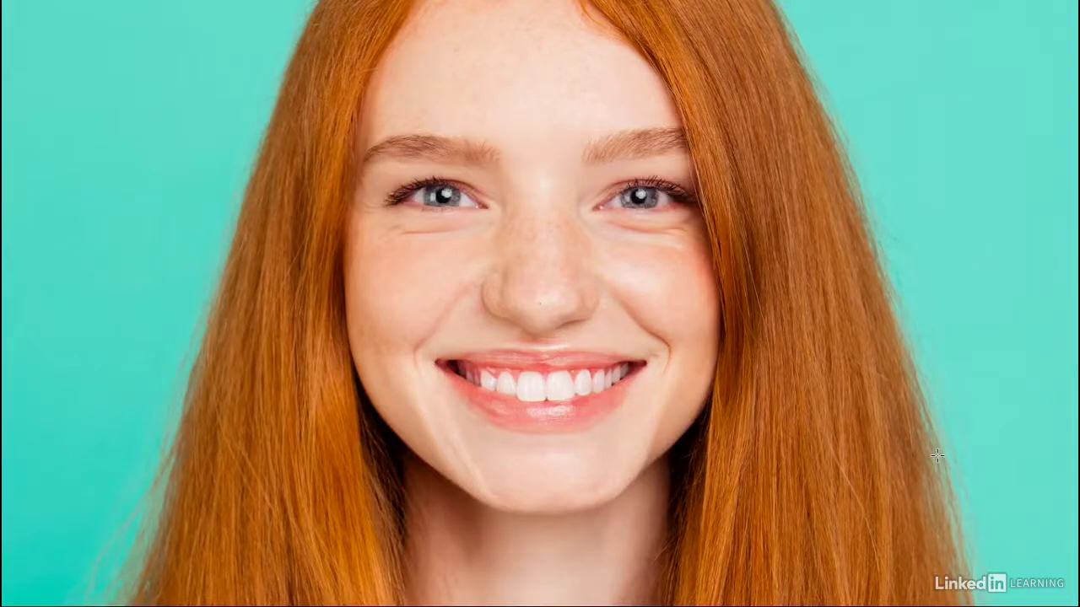
pyautogui.scroll(-5, 937, 456)
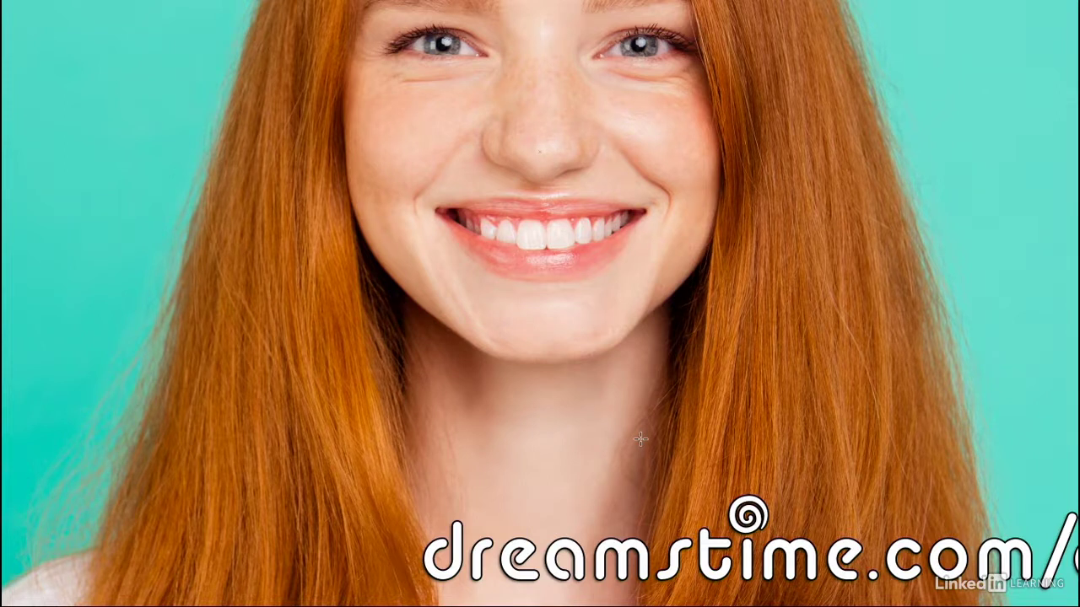
pyautogui.press('f')
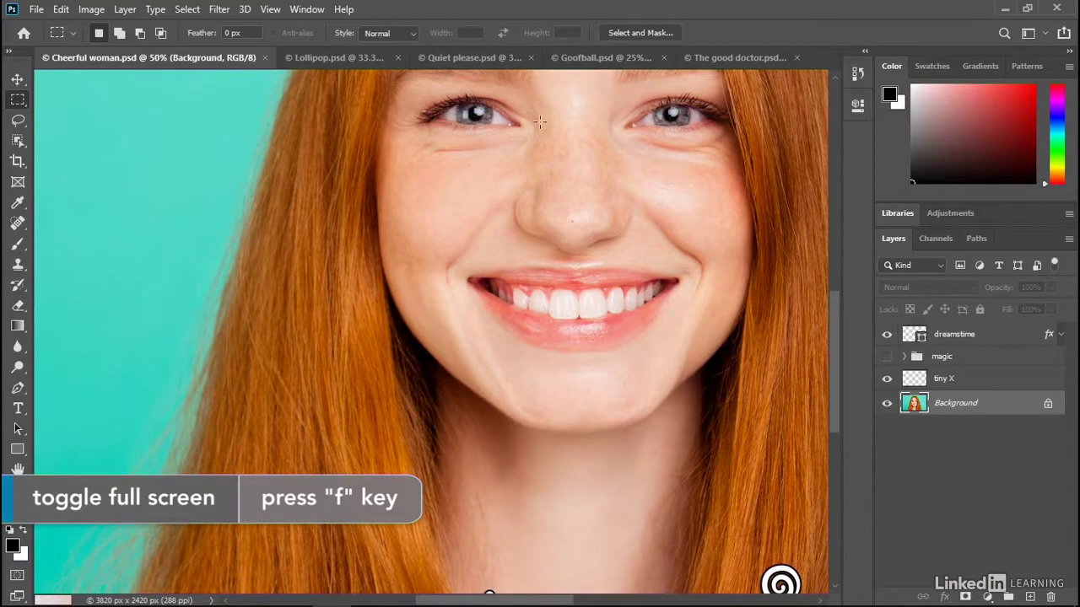
# Display the Navigator, resize its preview to a medium size, and move the view box over the woman's face.
pyautogui.click(309, 10)
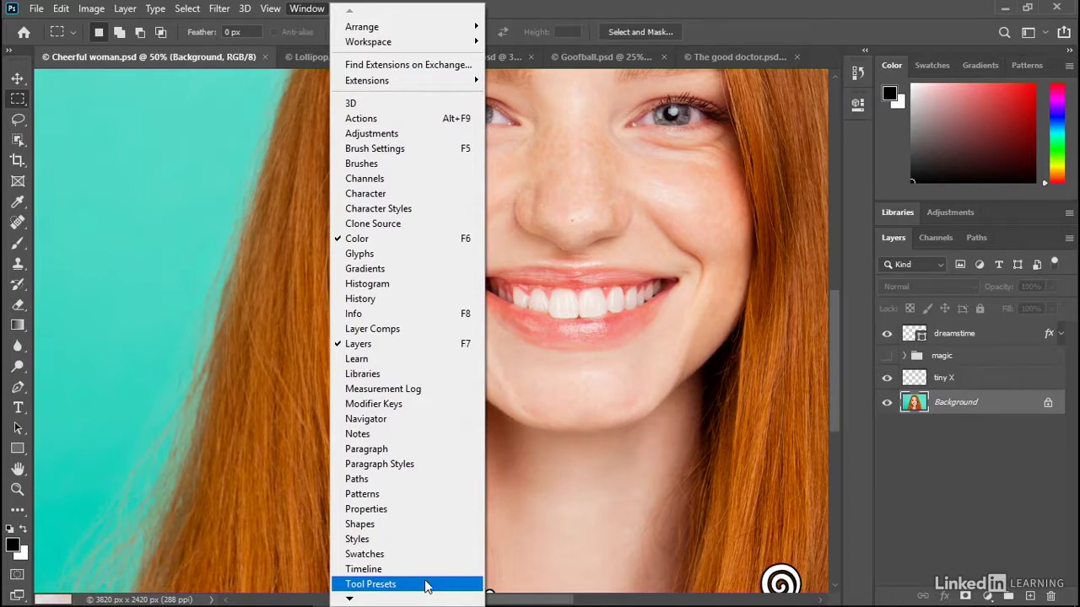
pyautogui.click(423, 426)
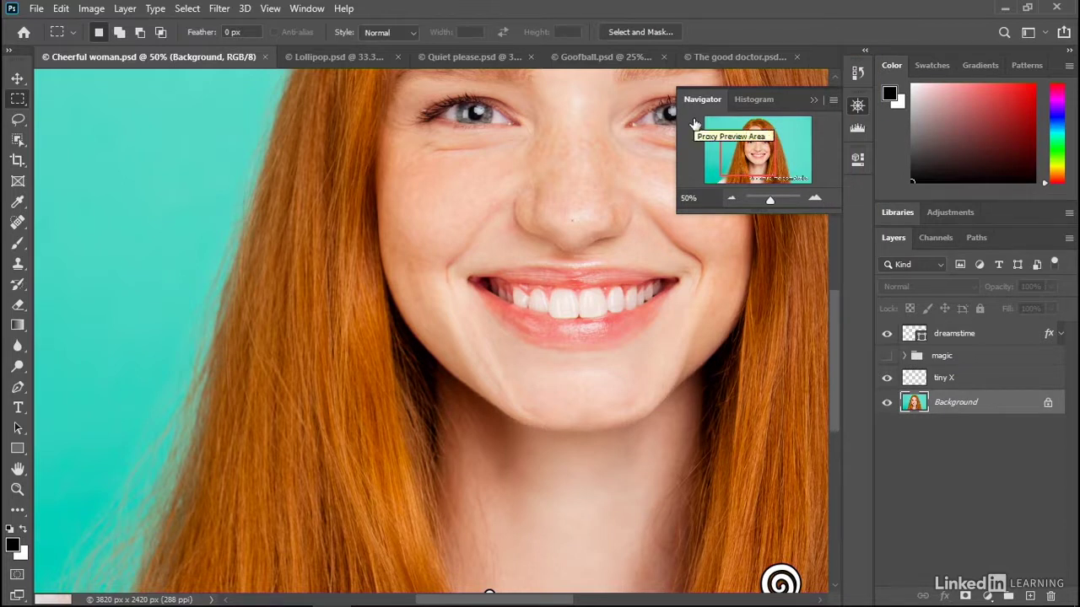
pyautogui.moveTo(680, 211); pyautogui.dragTo(482, 477)
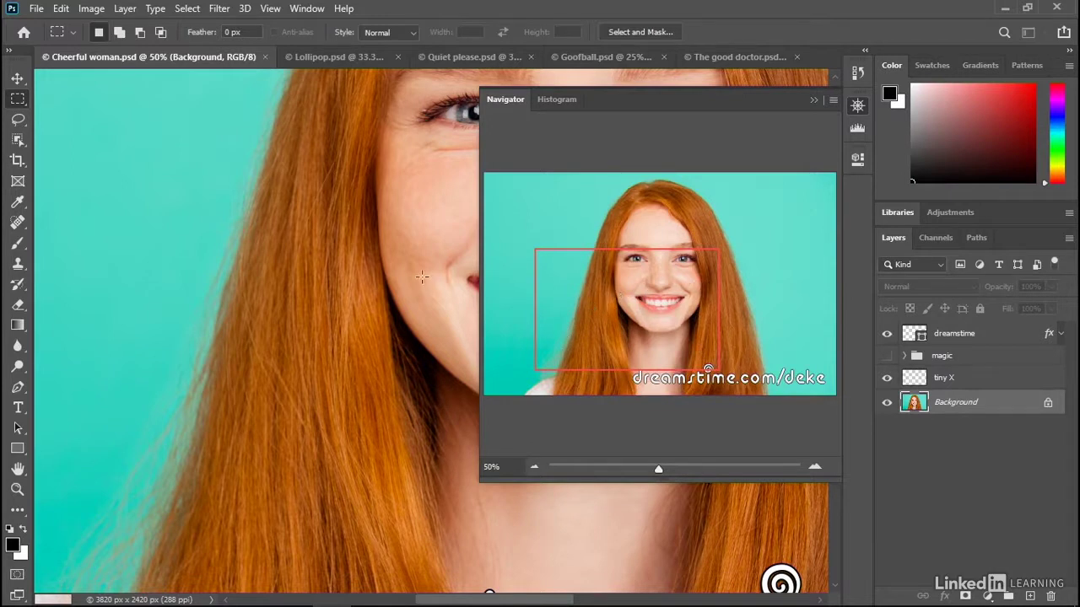
pyautogui.moveTo(585, 304); pyautogui.dragTo(616, 284)
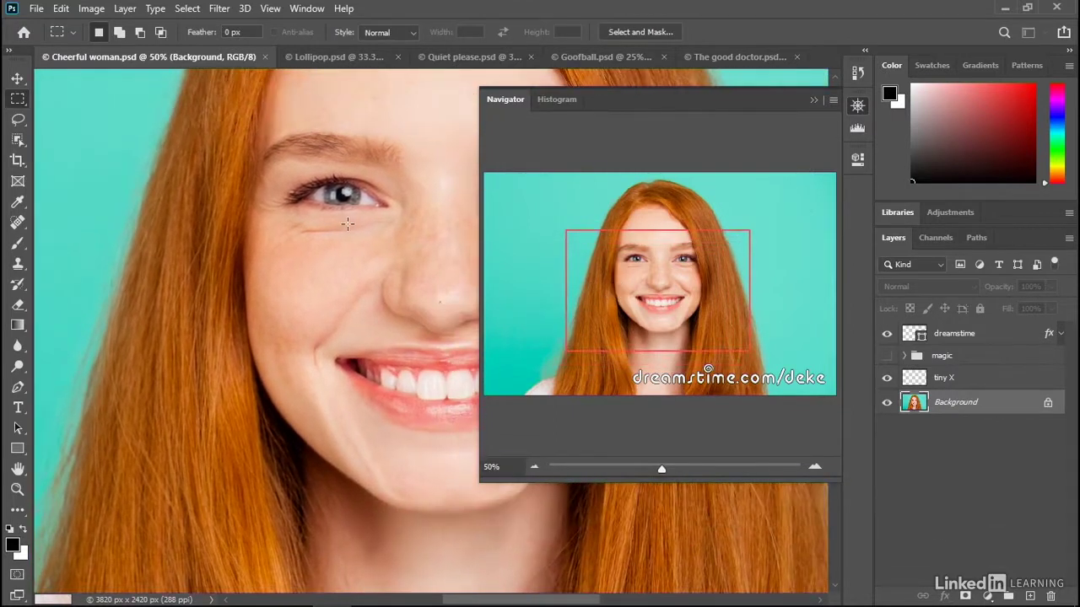
pyautogui.moveTo(475, 354); pyautogui.dragTo(614, 349)
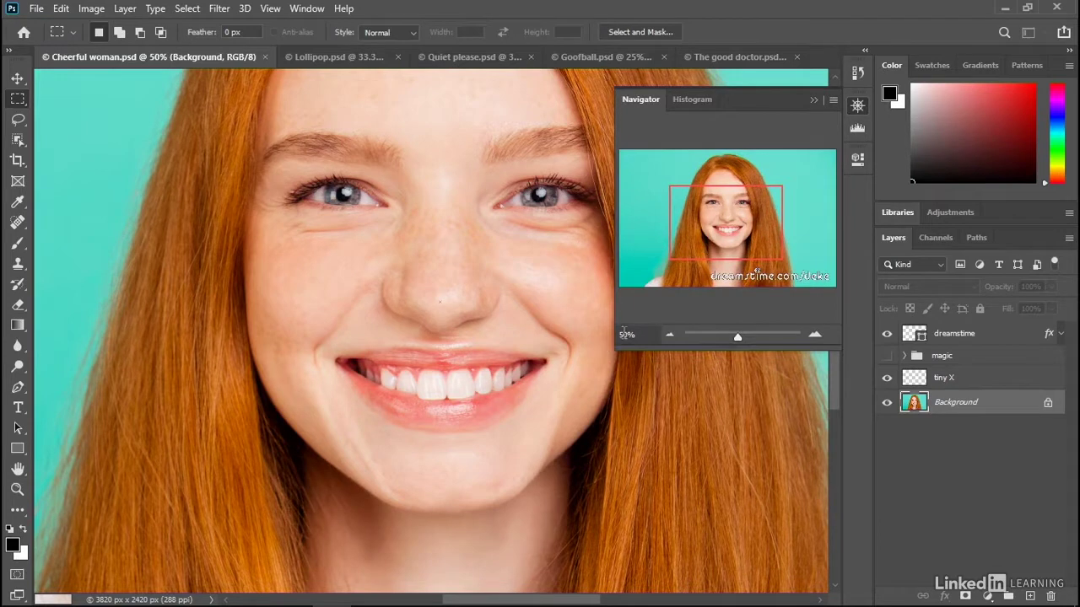
# Using the Navigator preview, magnify the teal background to 12800% and reframe the head and hair at about 35%.
pyautogui.moveTo(687, 211)
pyautogui.mouseDown()
pyautogui.moveTo(674, 205)
pyautogui.moveTo(685, 212)
pyautogui.mouseUp()
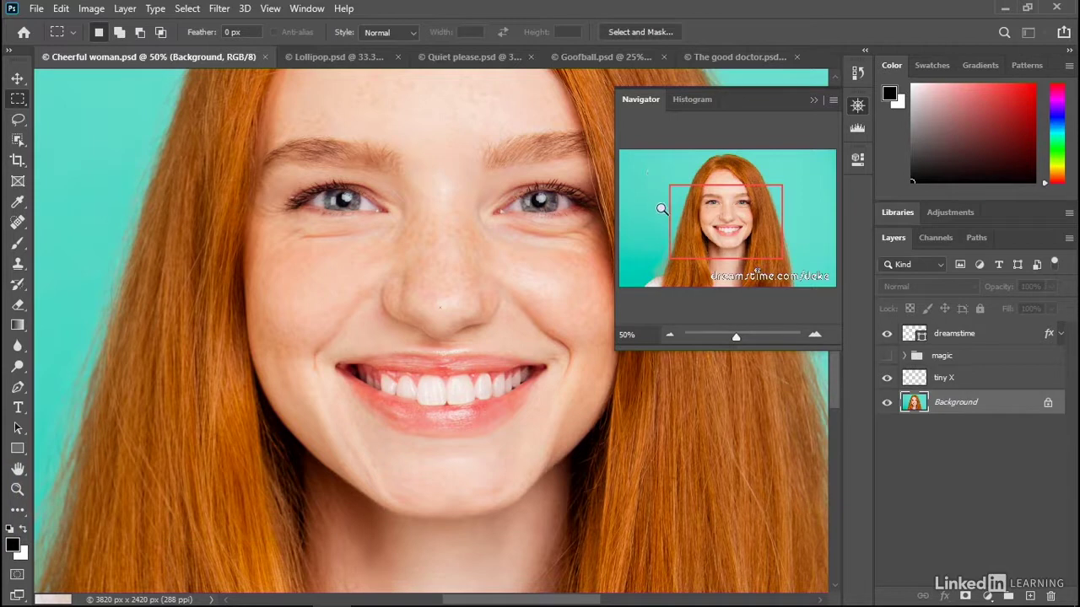
pyautogui.keyDown('ctrl'); pyautogui.click(662, 209); pyautogui.keyUp('ctrl')
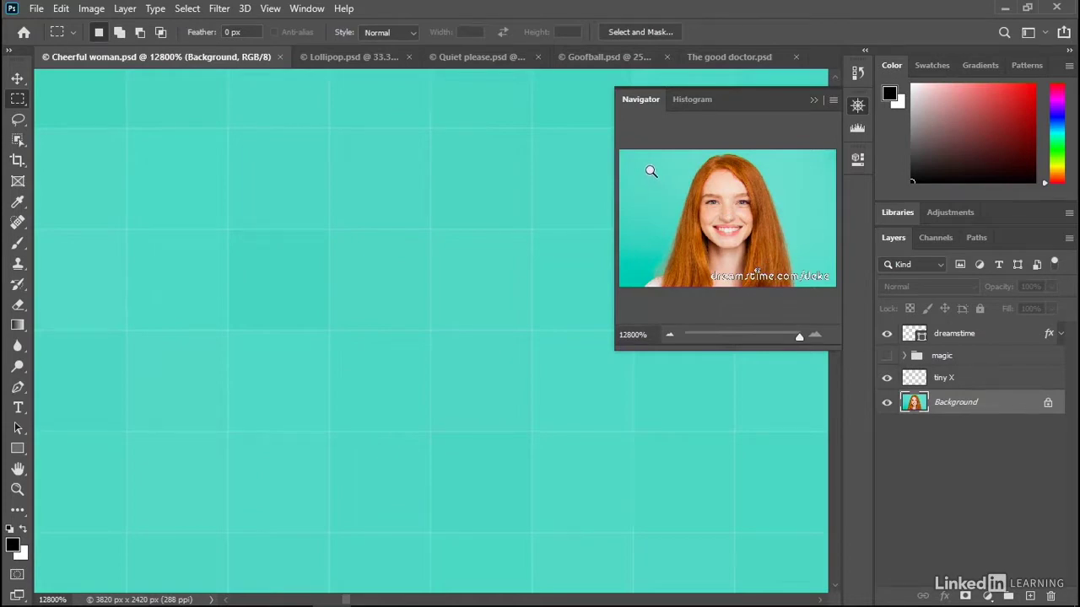
pyautogui.moveTo(651, 171); pyautogui.dragTo(810, 267)
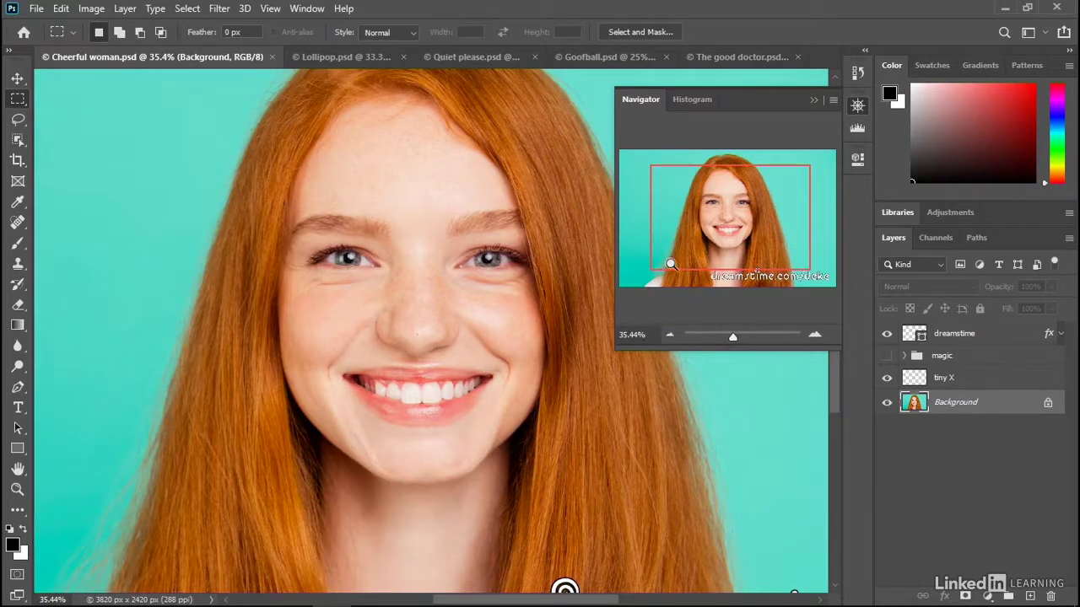
# Reframe the view from the Navigator preview, going from a close-up of one eye to nearly the whole image at about 31%.
pyautogui.moveTo(697, 186); pyautogui.dragTo(727, 217)
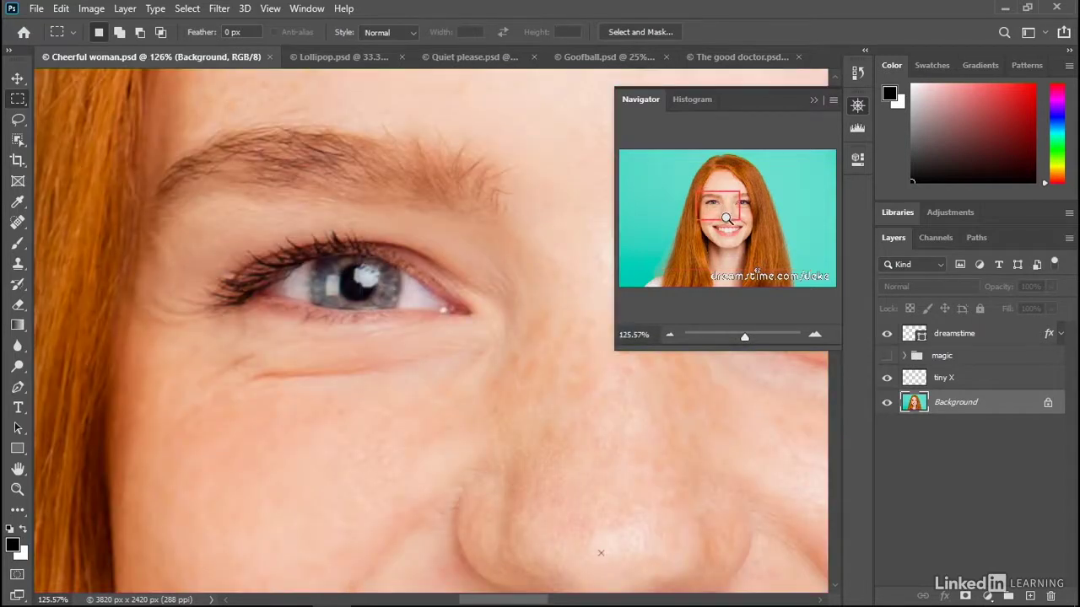
pyautogui.moveTo(641, 152); pyautogui.dragTo(818, 266)
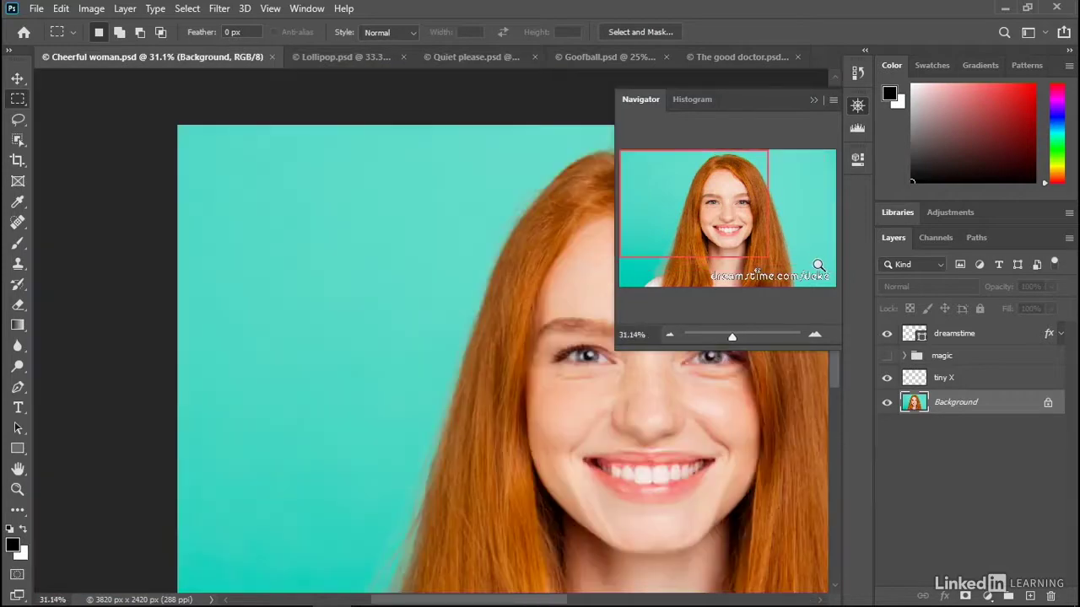
pyautogui.keyDown('ctrl'); pyautogui.click(788, 222); pyautogui.keyUp('ctrl')
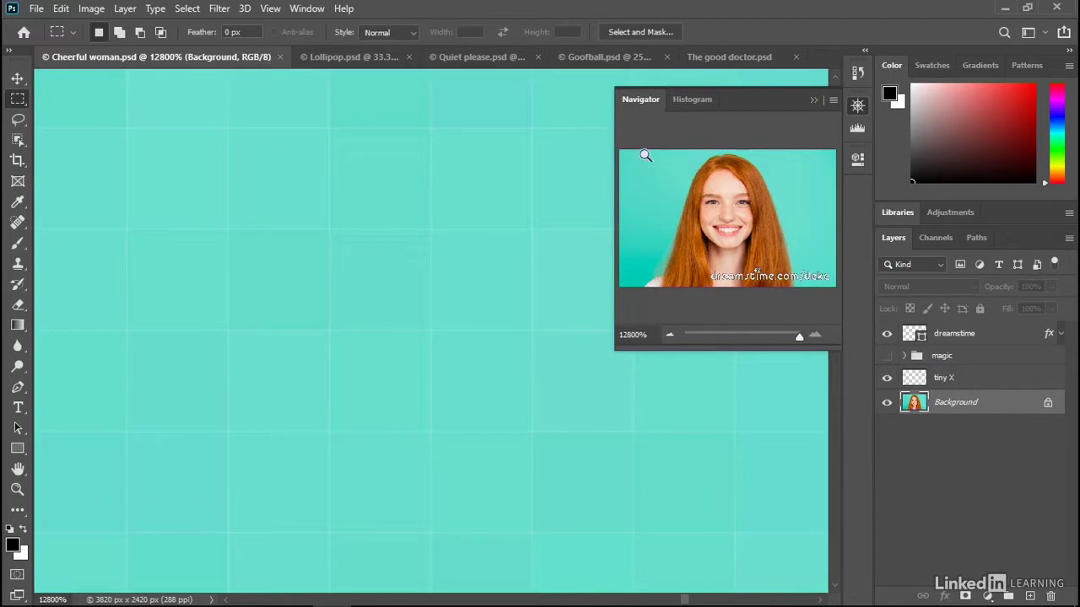
pyautogui.moveTo(638, 158); pyautogui.dragTo(818, 278)
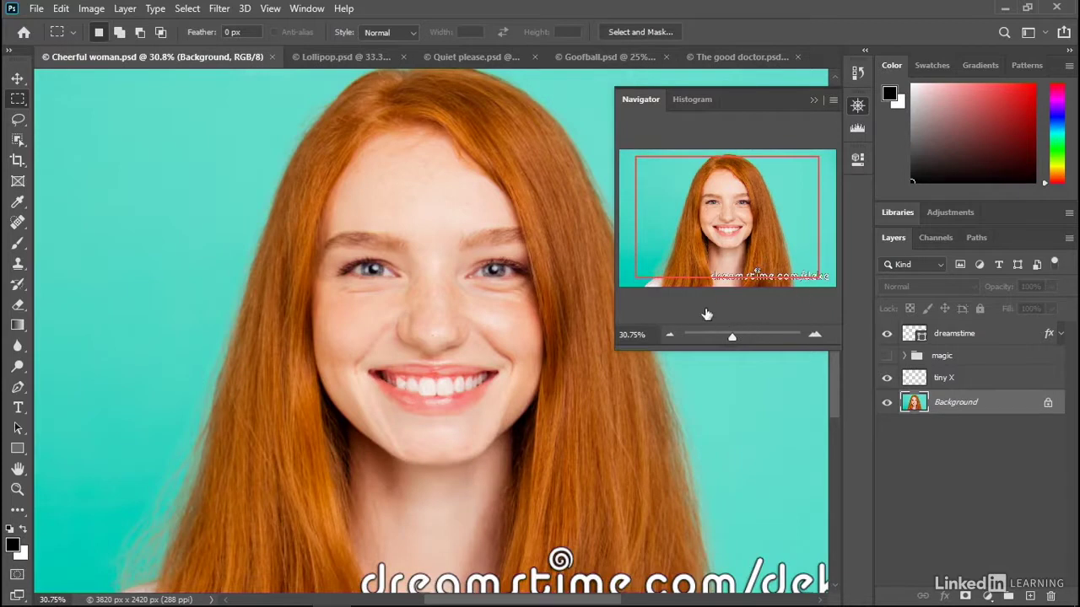
# Step the magnification up through the presets to 50% and back down to 25% from the Navigator.
pyautogui.click(814, 337)
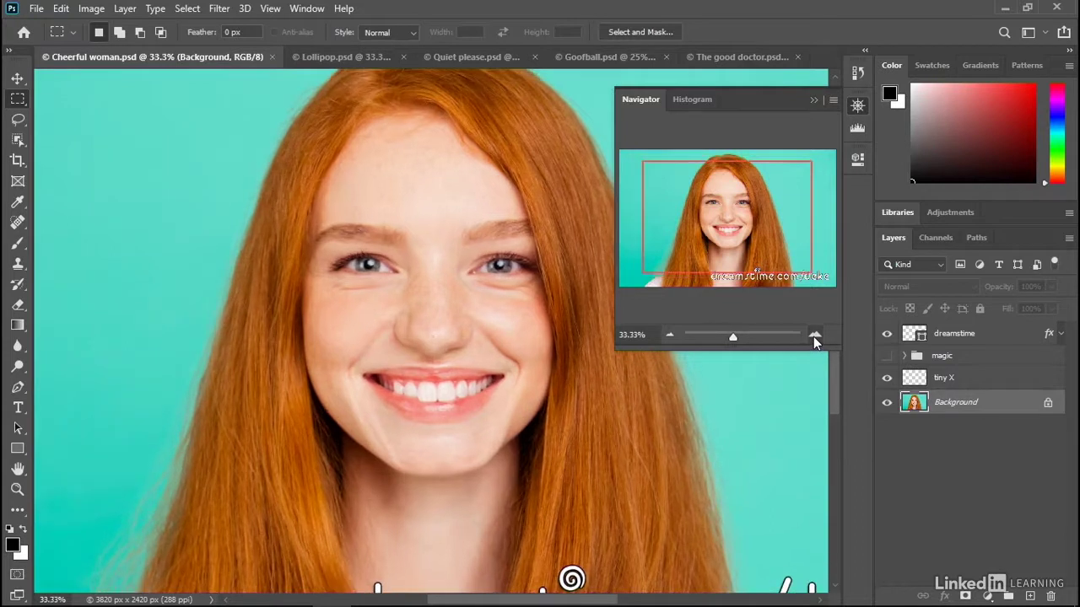
pyautogui.click(814, 337)
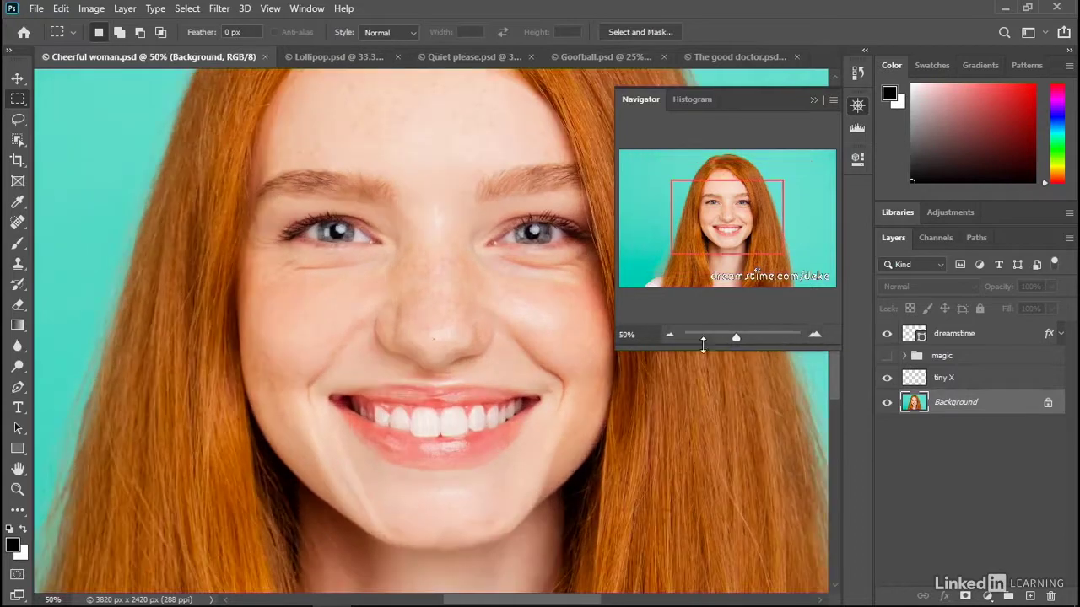
pyautogui.click(670, 335)
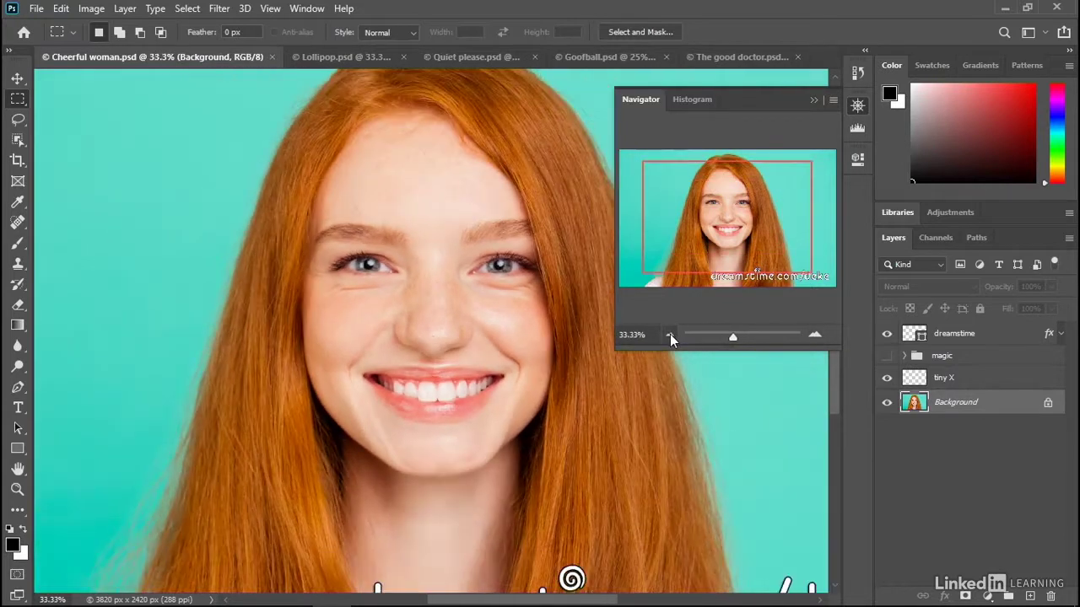
pyautogui.click(670, 335)
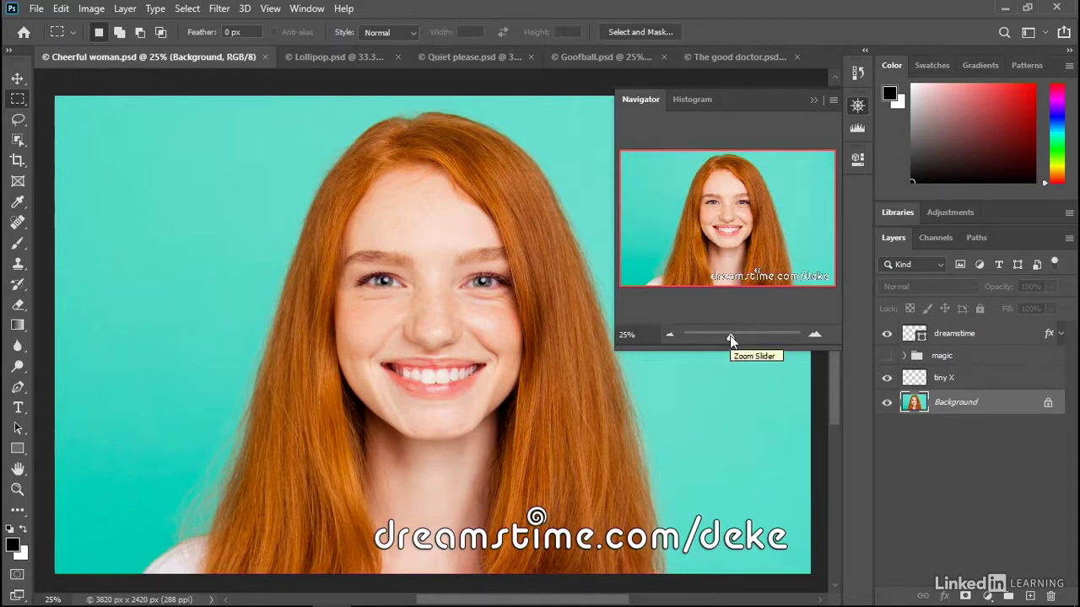
# Enlarge the view to about 64% and enter exact Navigator magnifications of 40% and 42%, keeping the zoom value active.
pyautogui.moveTo(729, 335); pyautogui.dragTo(739, 339)
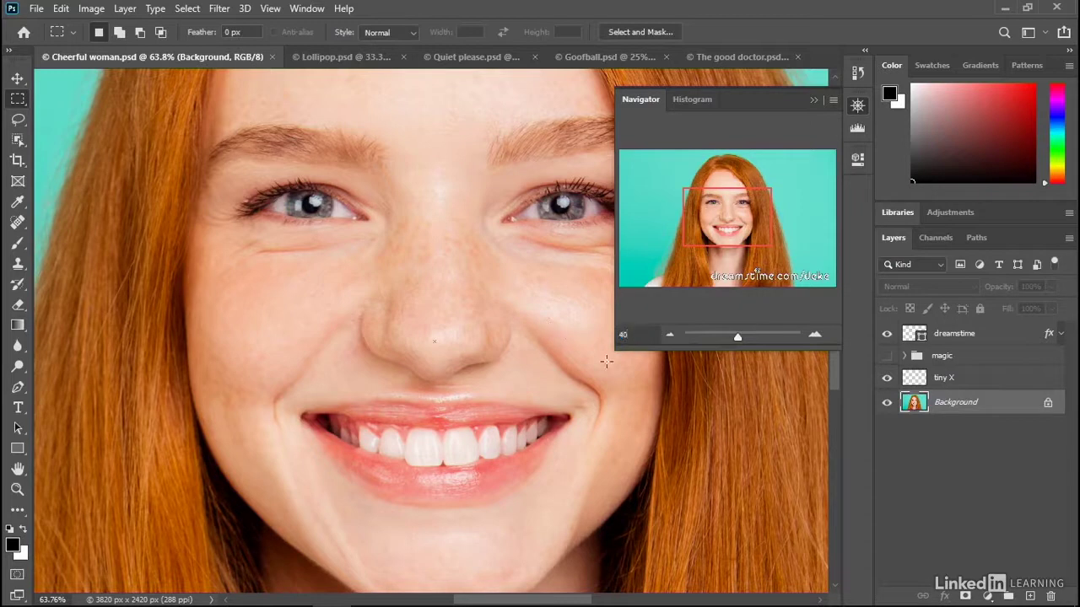
pyautogui.press('Return')
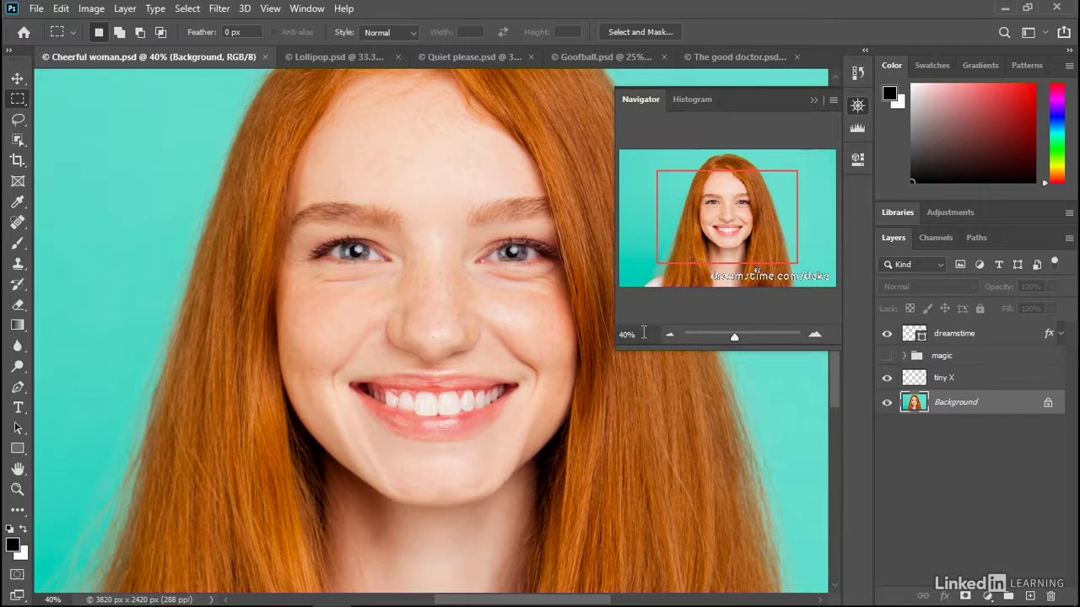
pyautogui.click(629, 333)
pyautogui.write('42')
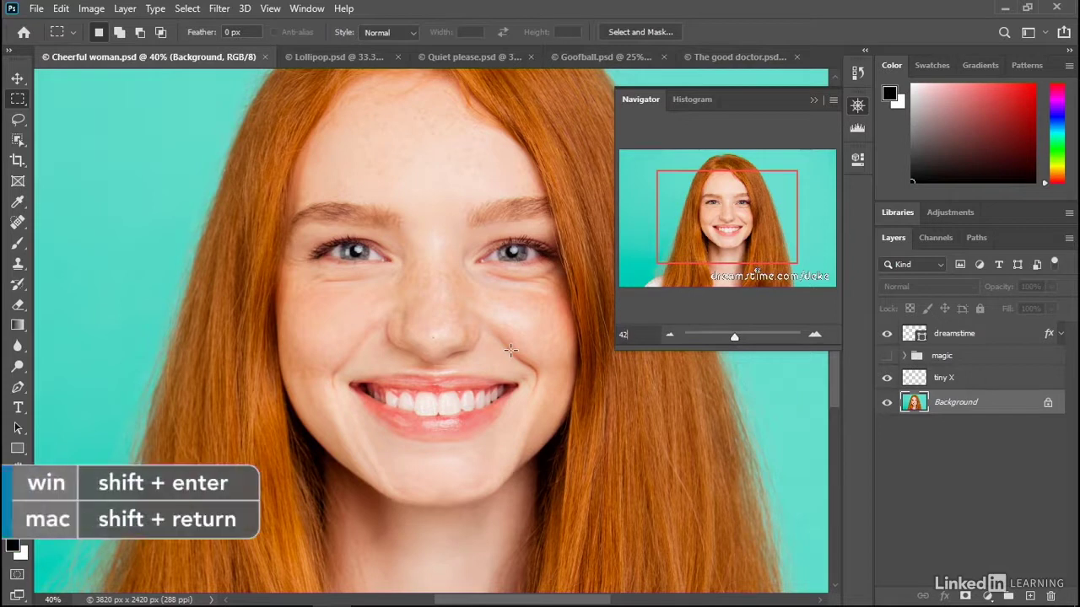
pyautogui.hotkey('shift', 'Return')
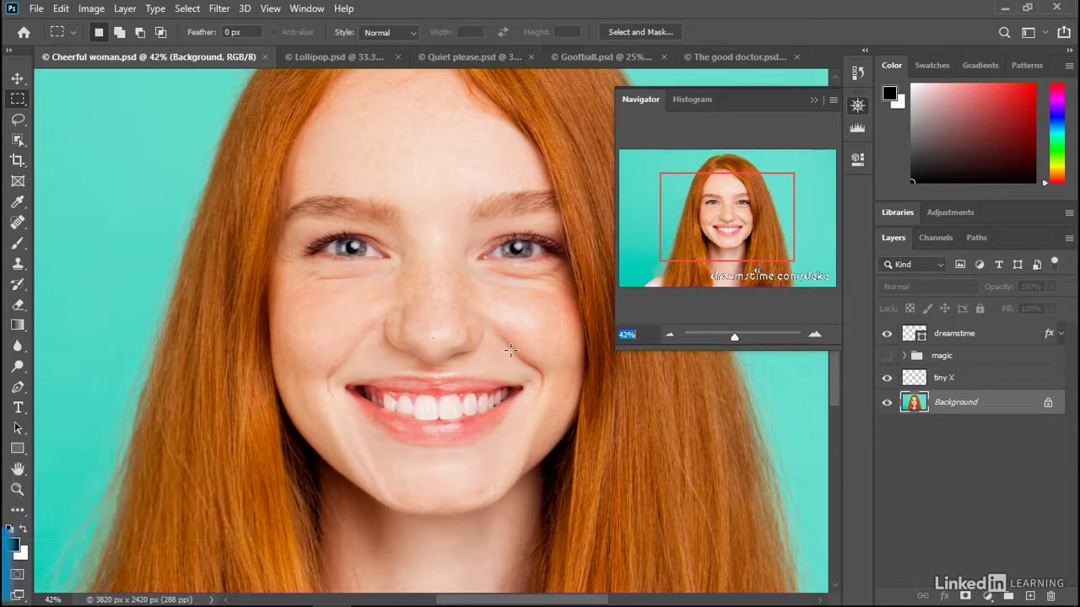
# Raise the magnification in 1% increments to 46% and scrub the zoom values onward to 56% and 65%.
pyautogui.press('Up')
pyautogui.press('Up')
pyautogui.press('Up')
pyautogui.press('Up')
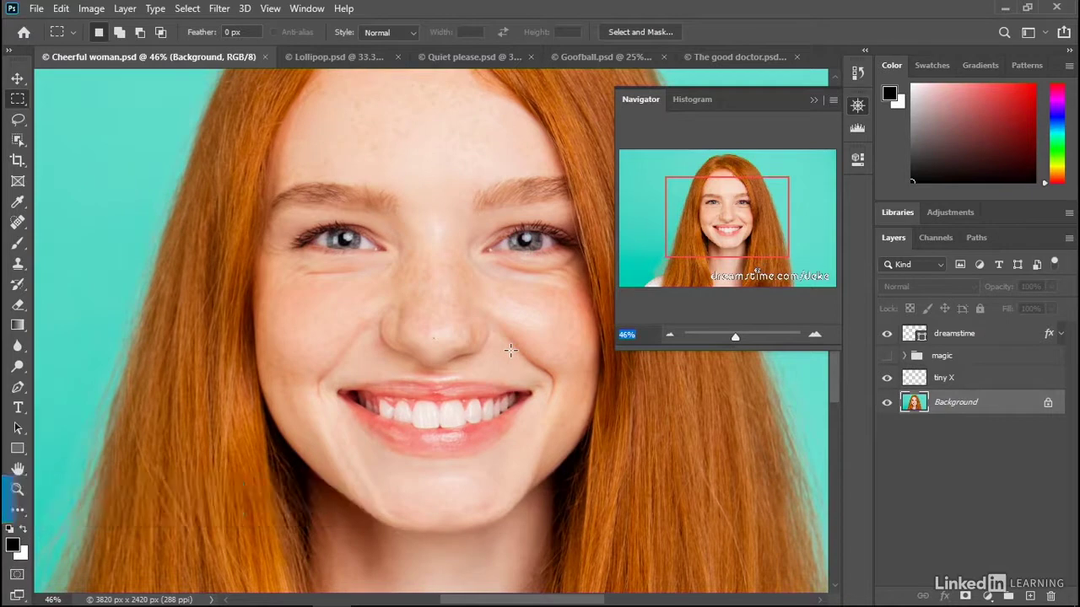
pyautogui.click(642, 337)
pyautogui.moveTo(642, 336)
pyautogui.mouseDown()
pyautogui.moveTo(662, 337)
pyautogui.moveTo(646, 340)
pyautogui.mouseUp()
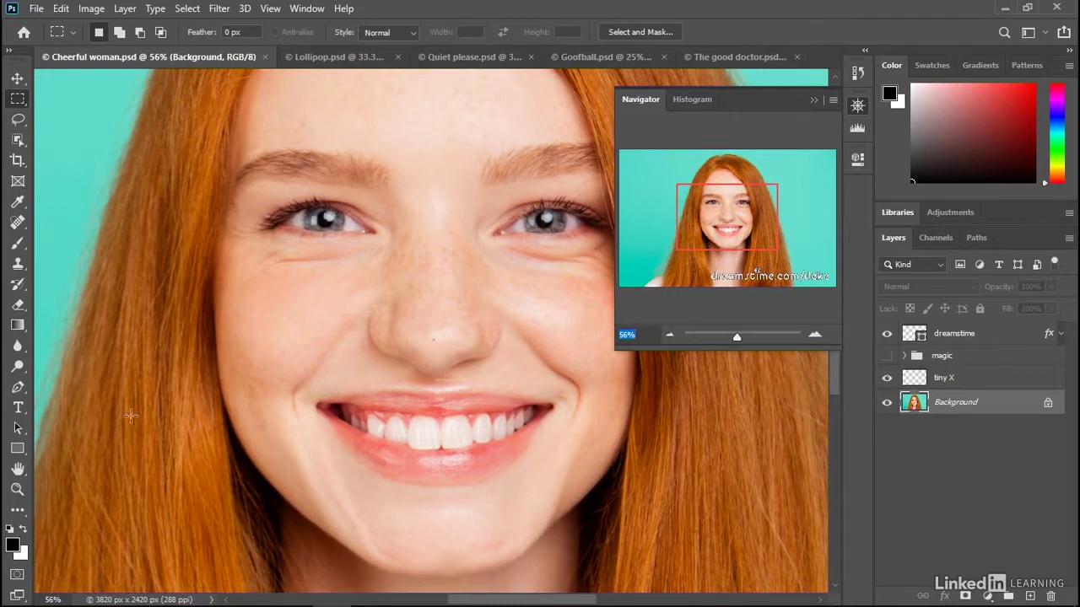
pyautogui.click(42, 600)
pyautogui.moveTo(62, 600); pyautogui.dragTo(71, 599)
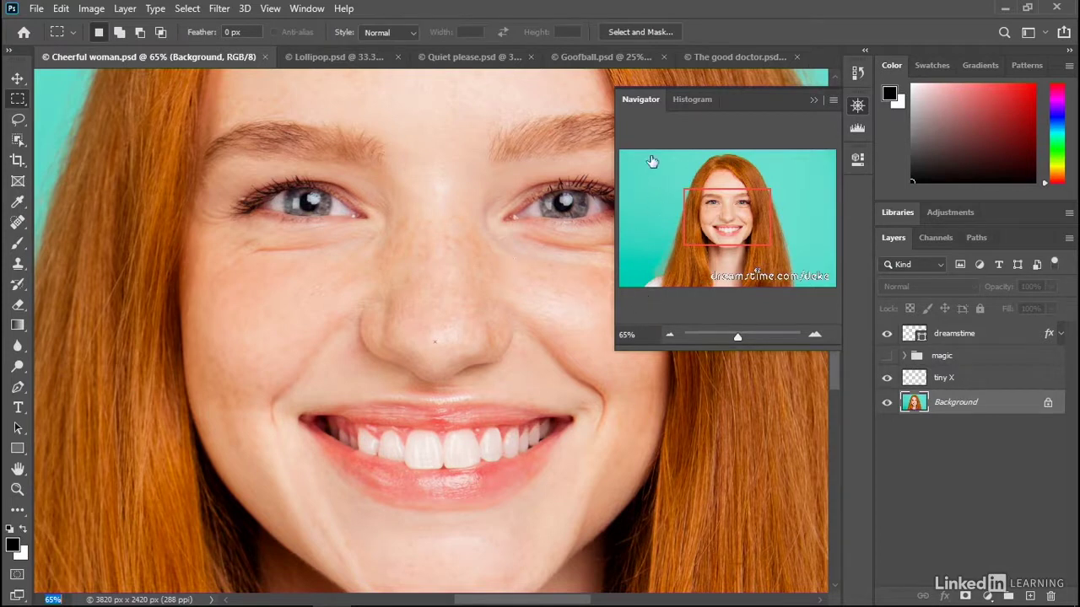
# Collapse the Navigator and fit the entire image on the screen in full-screen mode.
pyautogui.click(812, 101)
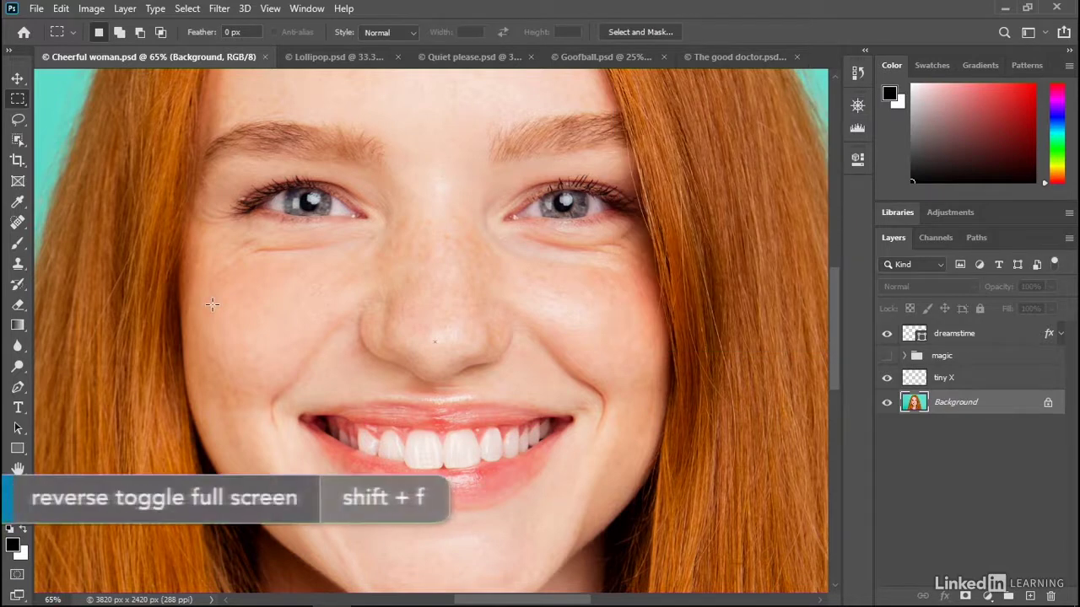
pyautogui.hotkey('shift', 'f')
pyautogui.hotkey('ctrl', '0')
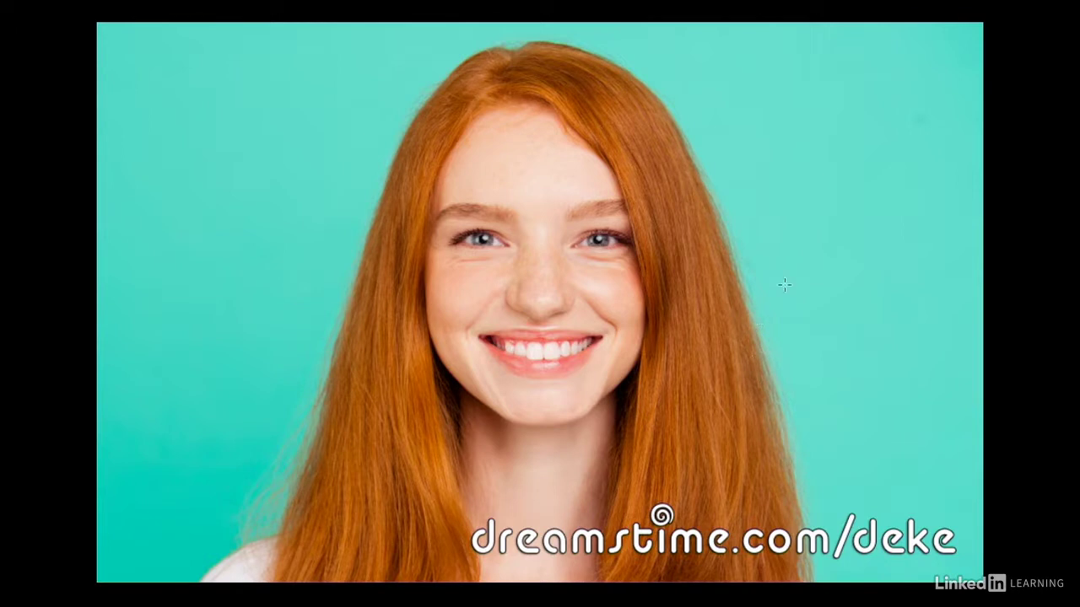
# Bring up the Navigator over the full-screen image, set the magnification to 30%, and hide the interface again.
pyautogui.moveTo(1076, 219)
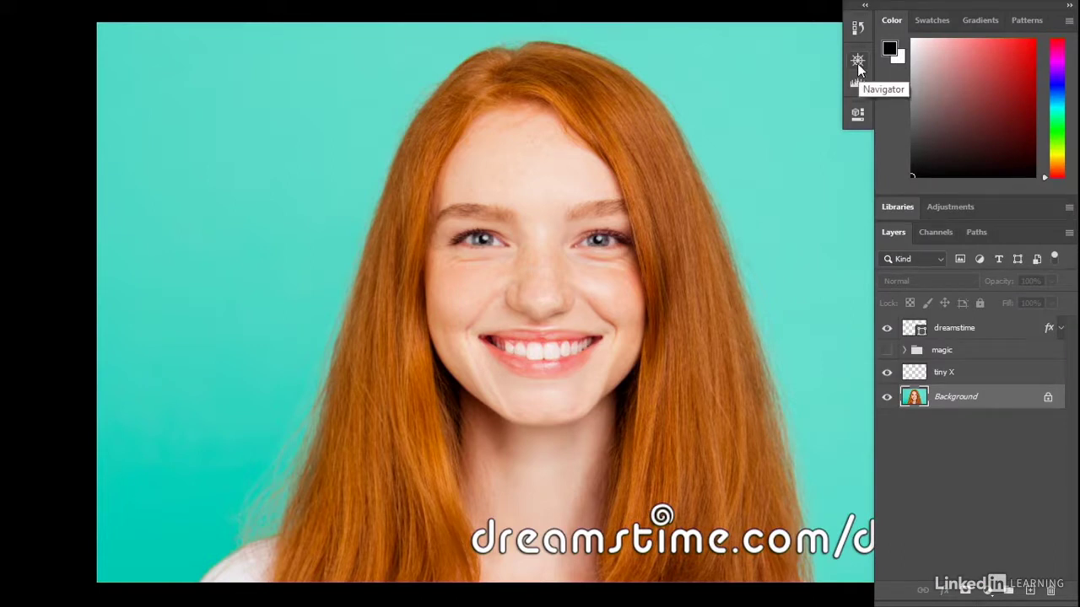
pyautogui.click(858, 64)
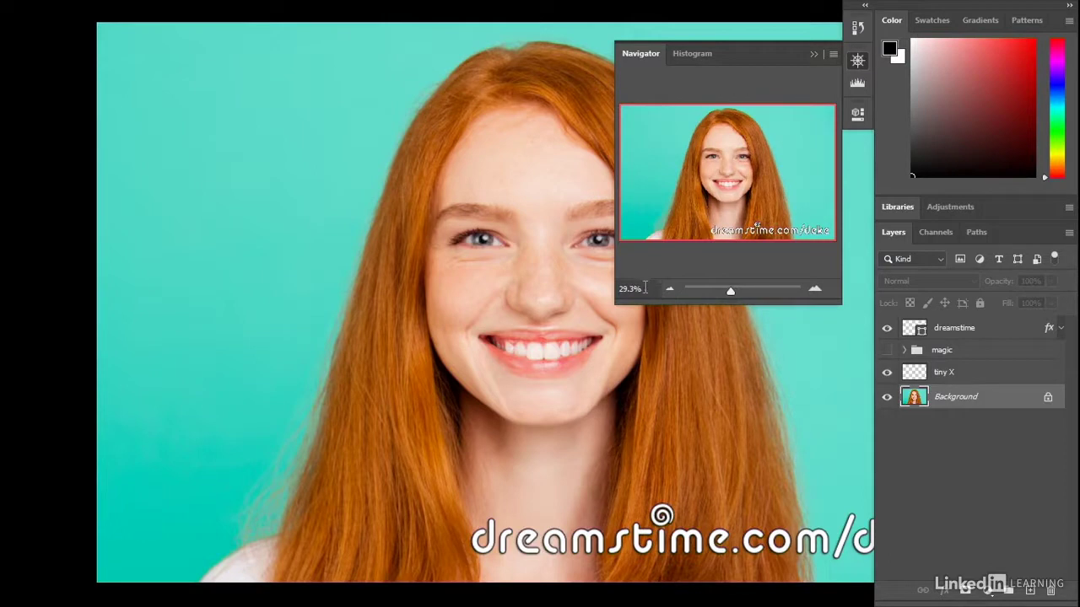
pyautogui.click(632, 288)
pyautogui.write('30')
pyautogui.press('Tab')
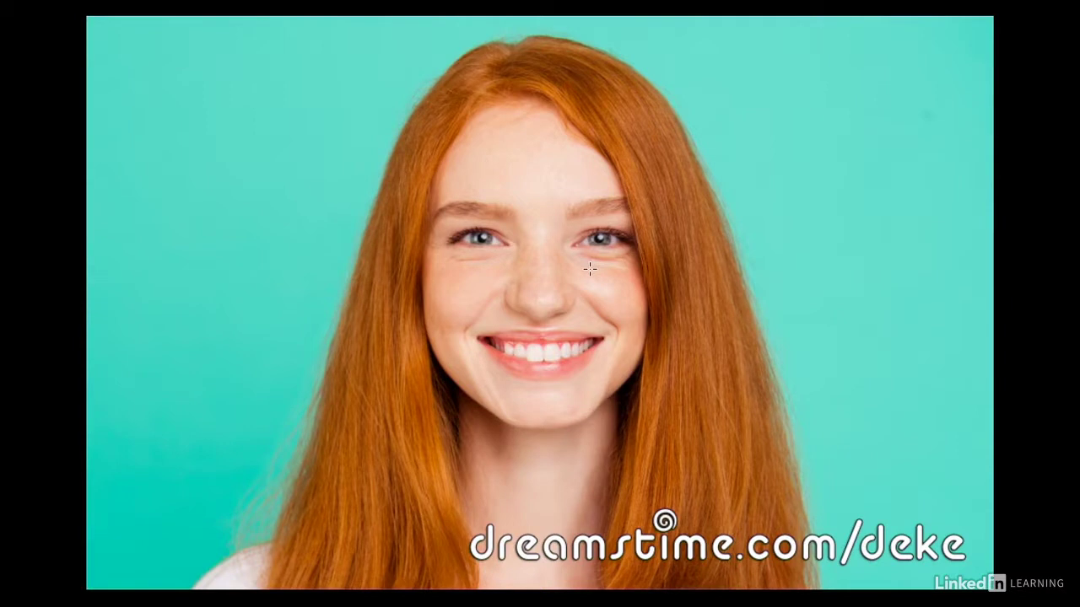
# Scrub the Navigator magnification to 36% in full-screen mode, hide the interface, and shift the view slightly down the image.
pyautogui.moveTo(1072, 119)
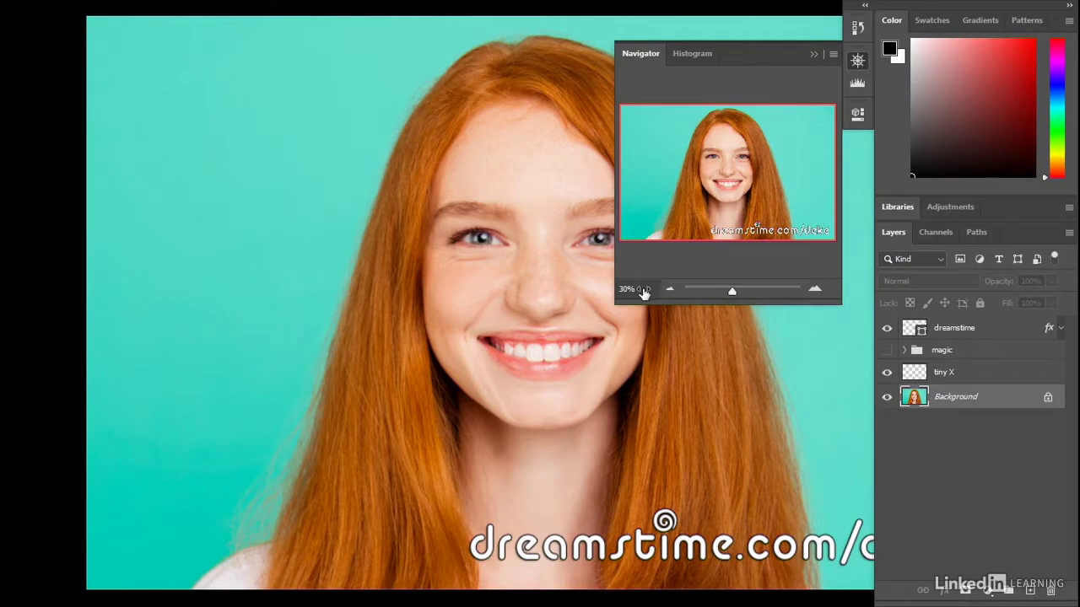
pyautogui.moveTo(643, 291); pyautogui.dragTo(649, 292)
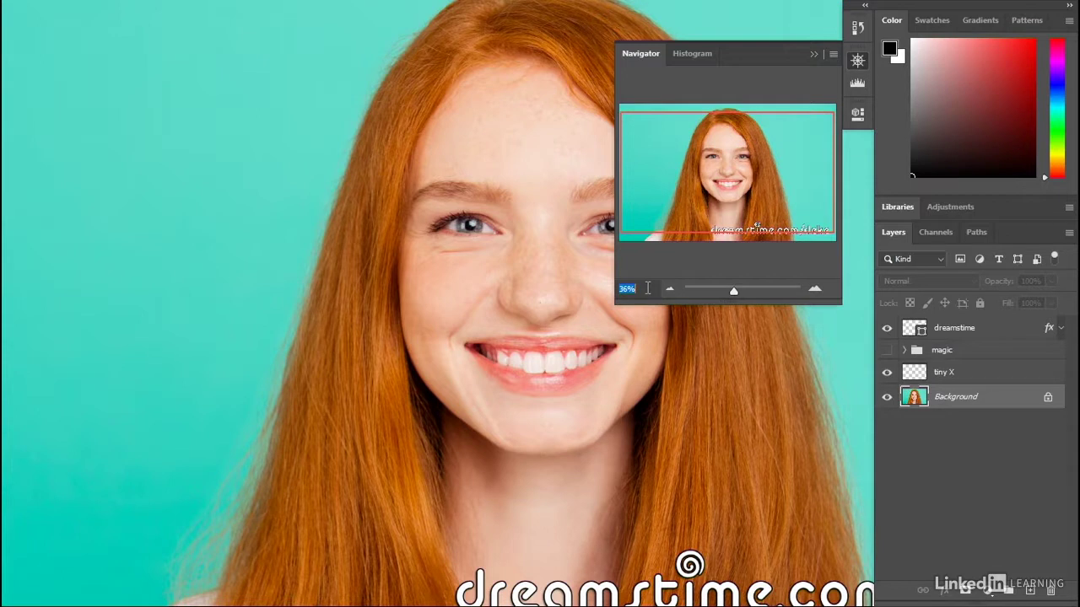
pyautogui.press('Tab')
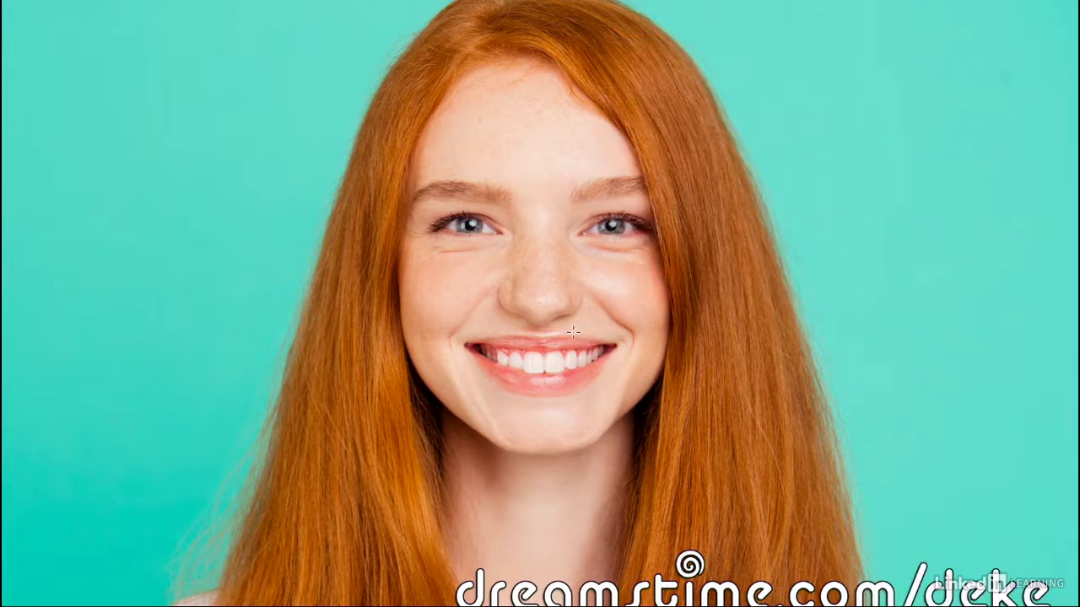
pyautogui.scroll(-1, 889, 382)
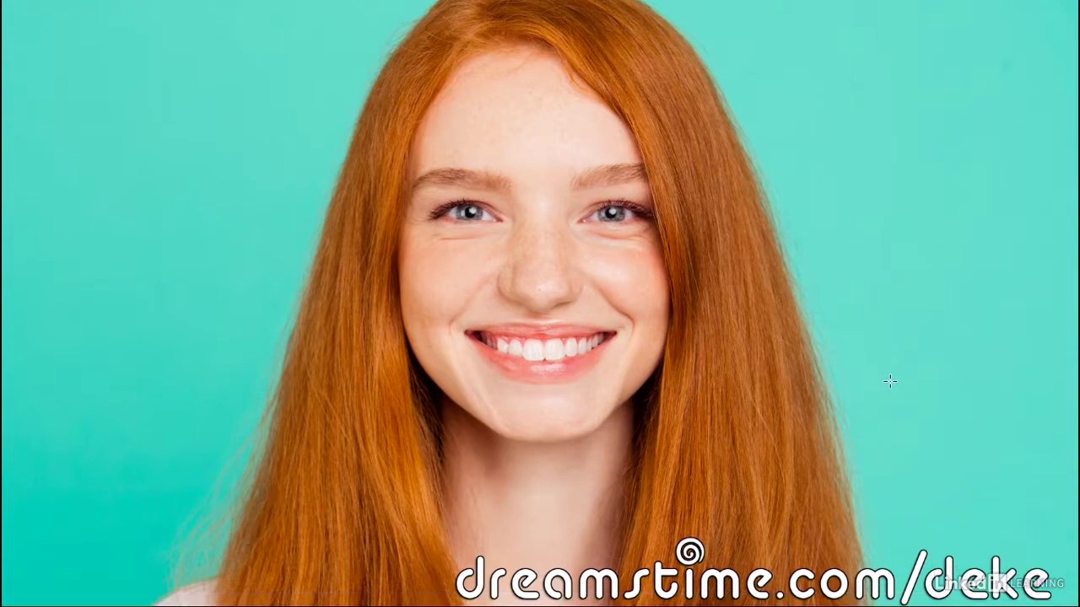
pyautogui.scroll(-1, 889, 382)
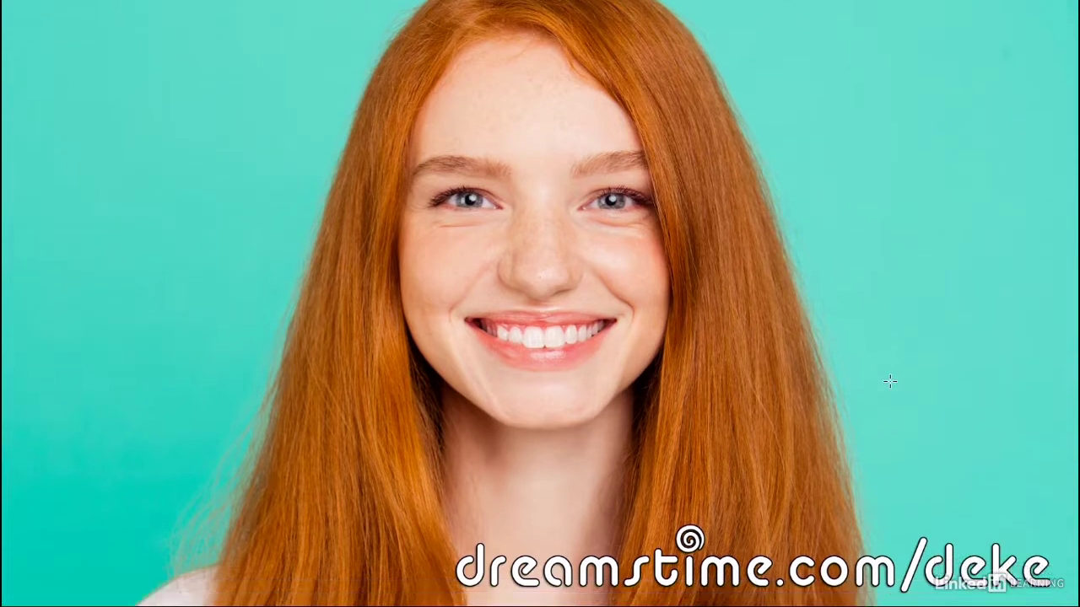